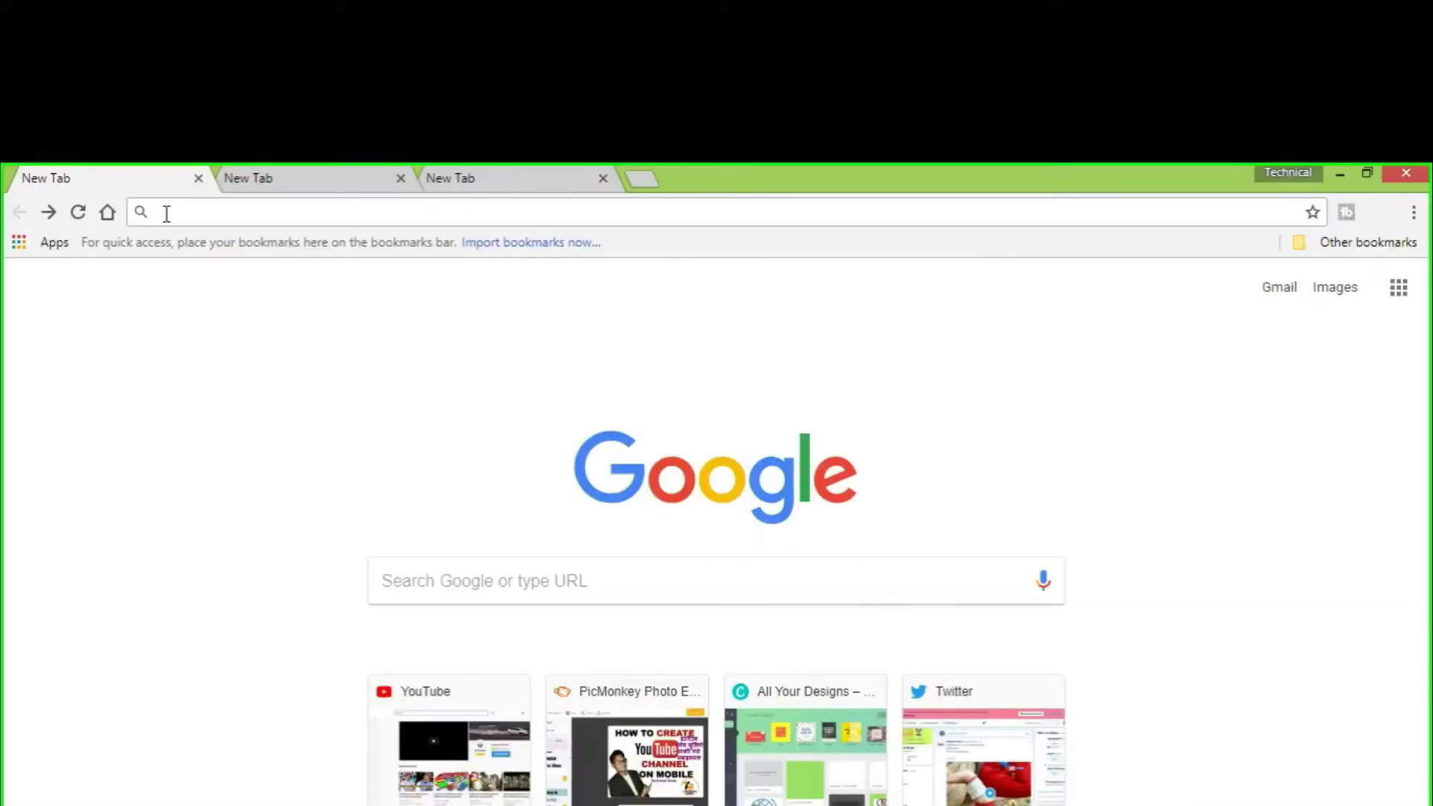
Load youtube.com in the current tab and start signing in
text(Youtube.com)
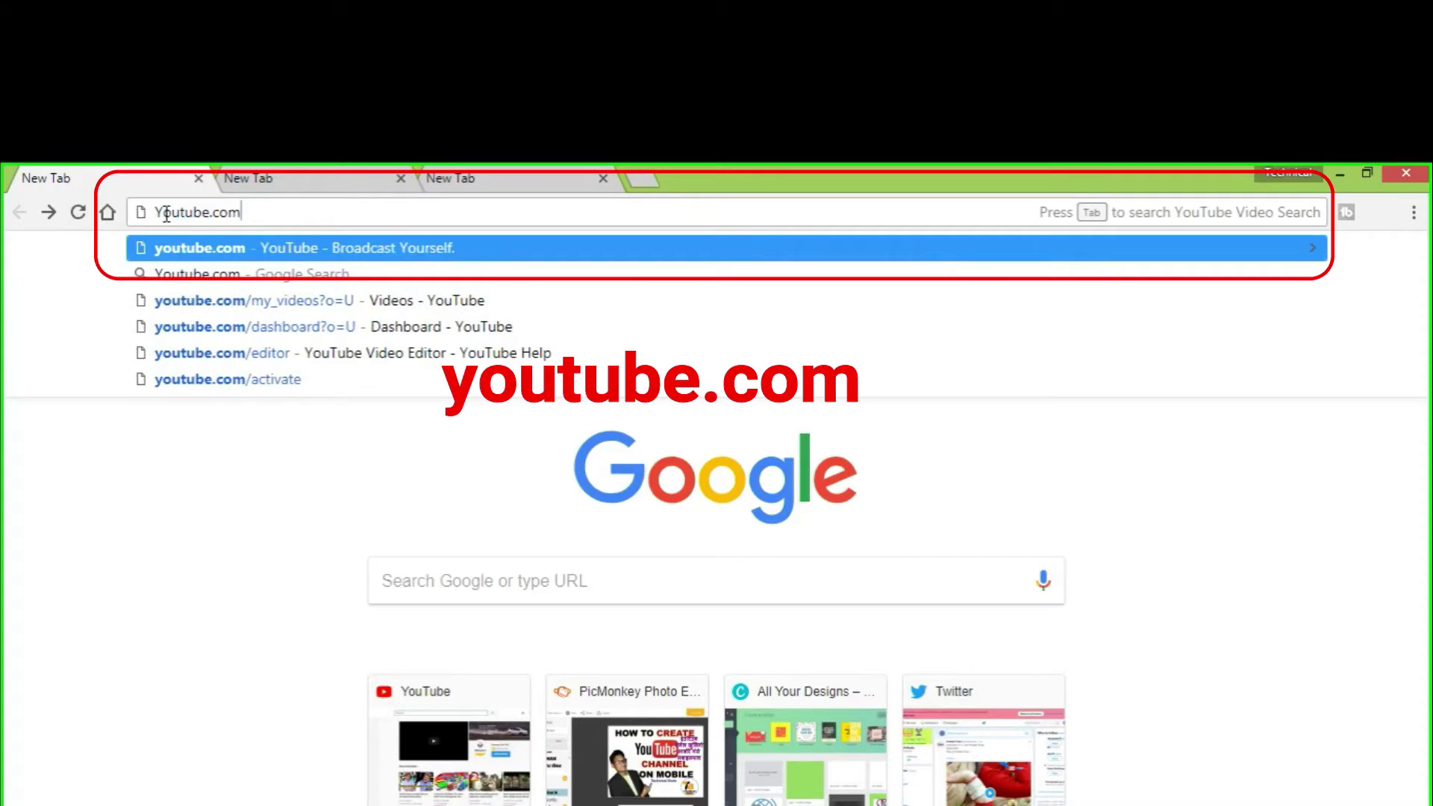
key(Return)
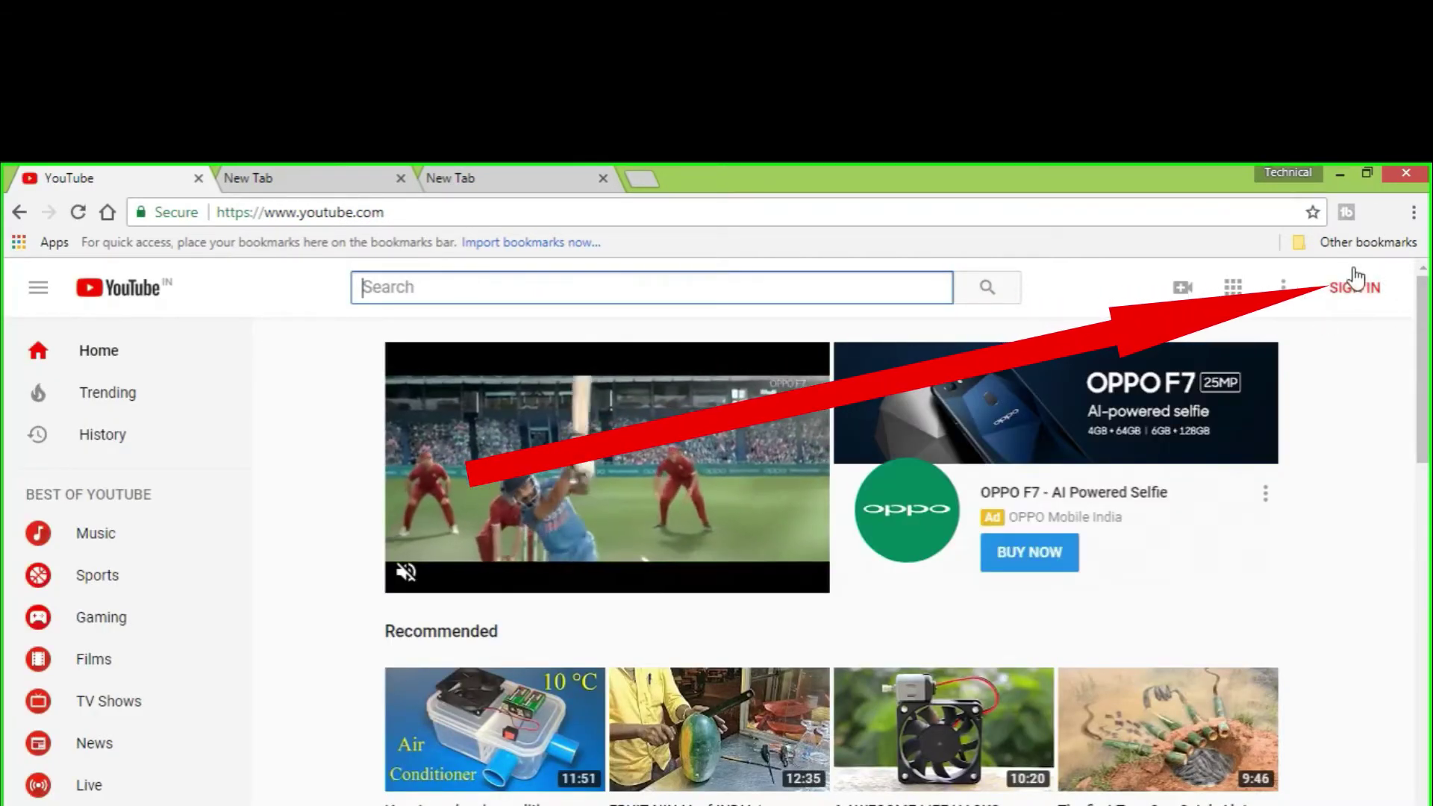
click(1360, 288)
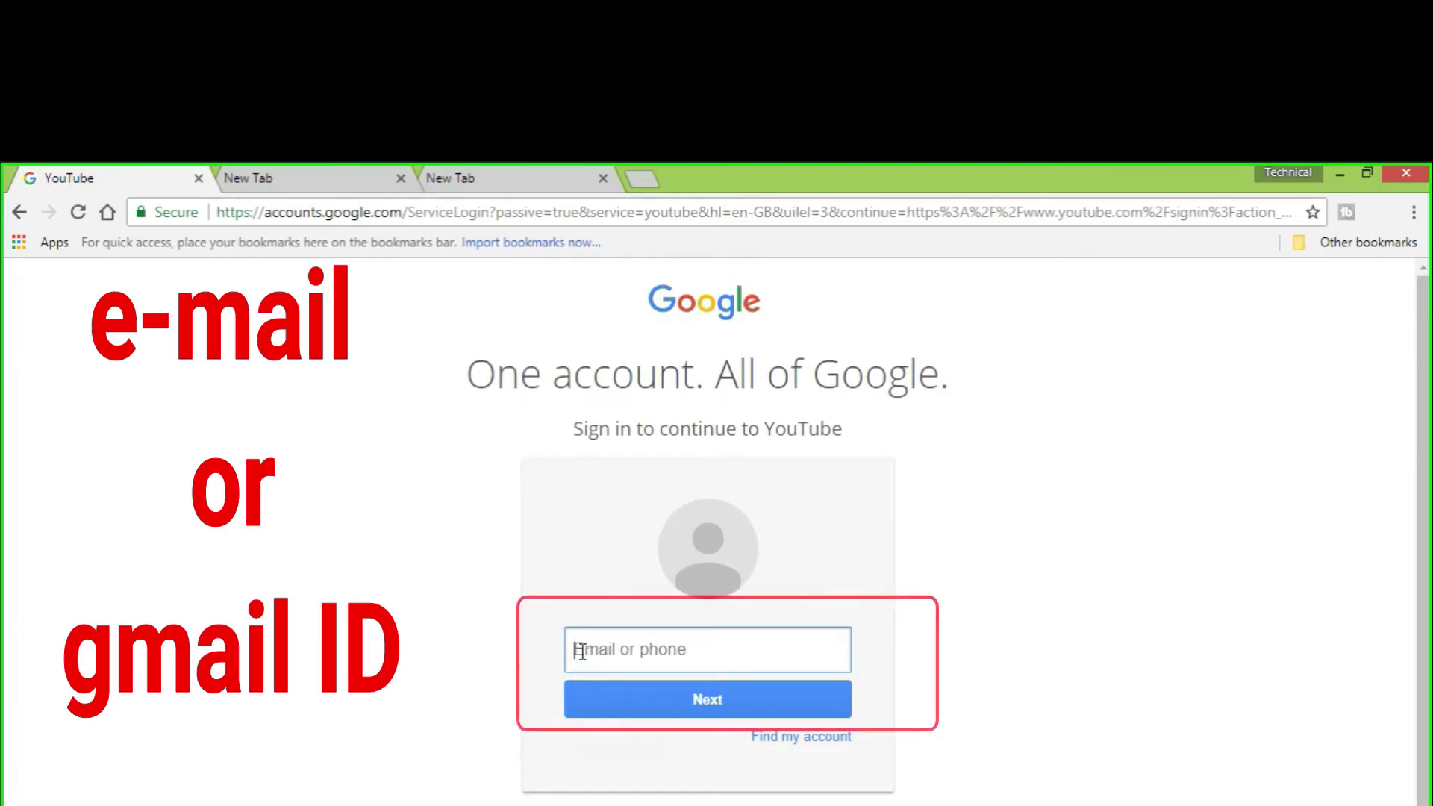
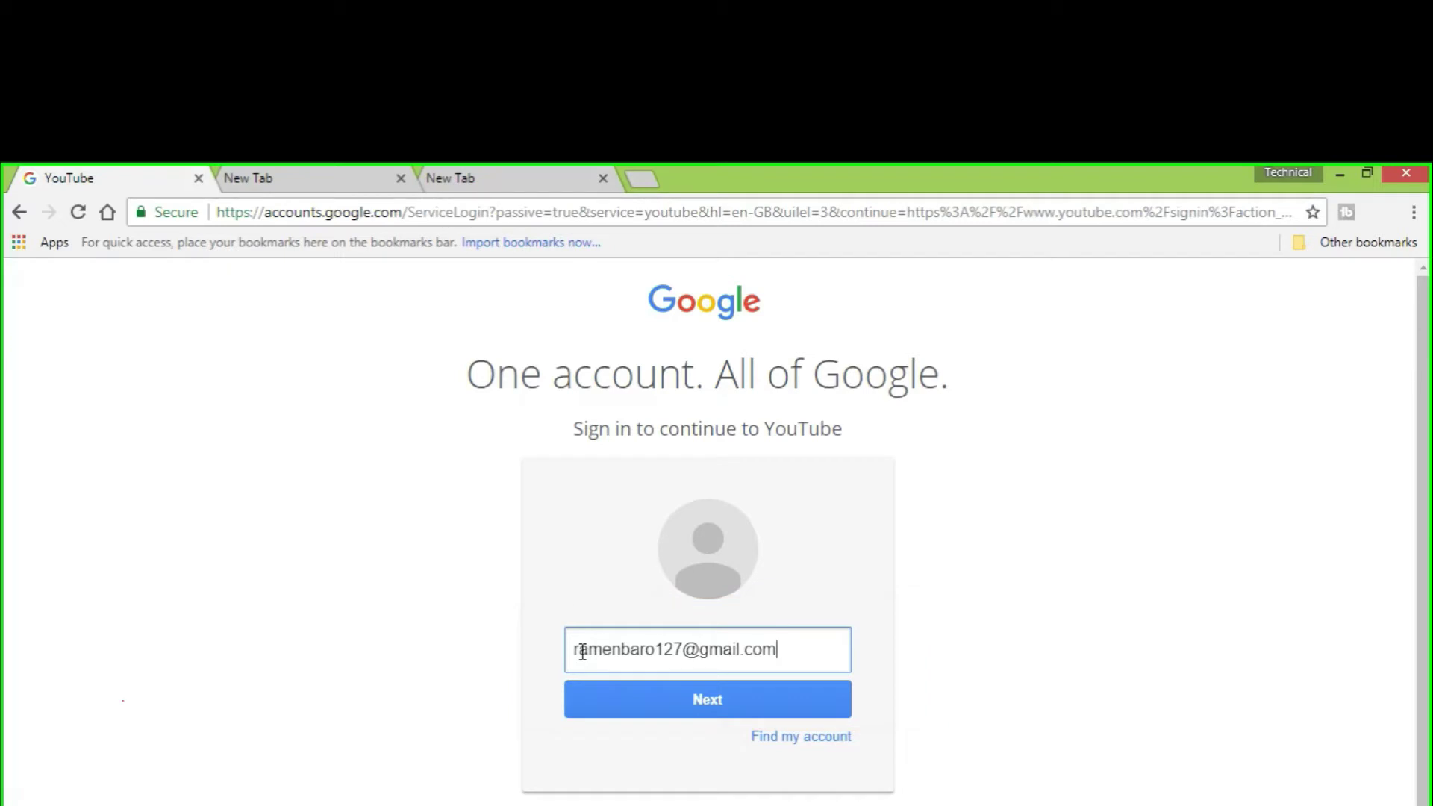
Sign in to YouTube with the account's e-mail address and password
click(697, 701)
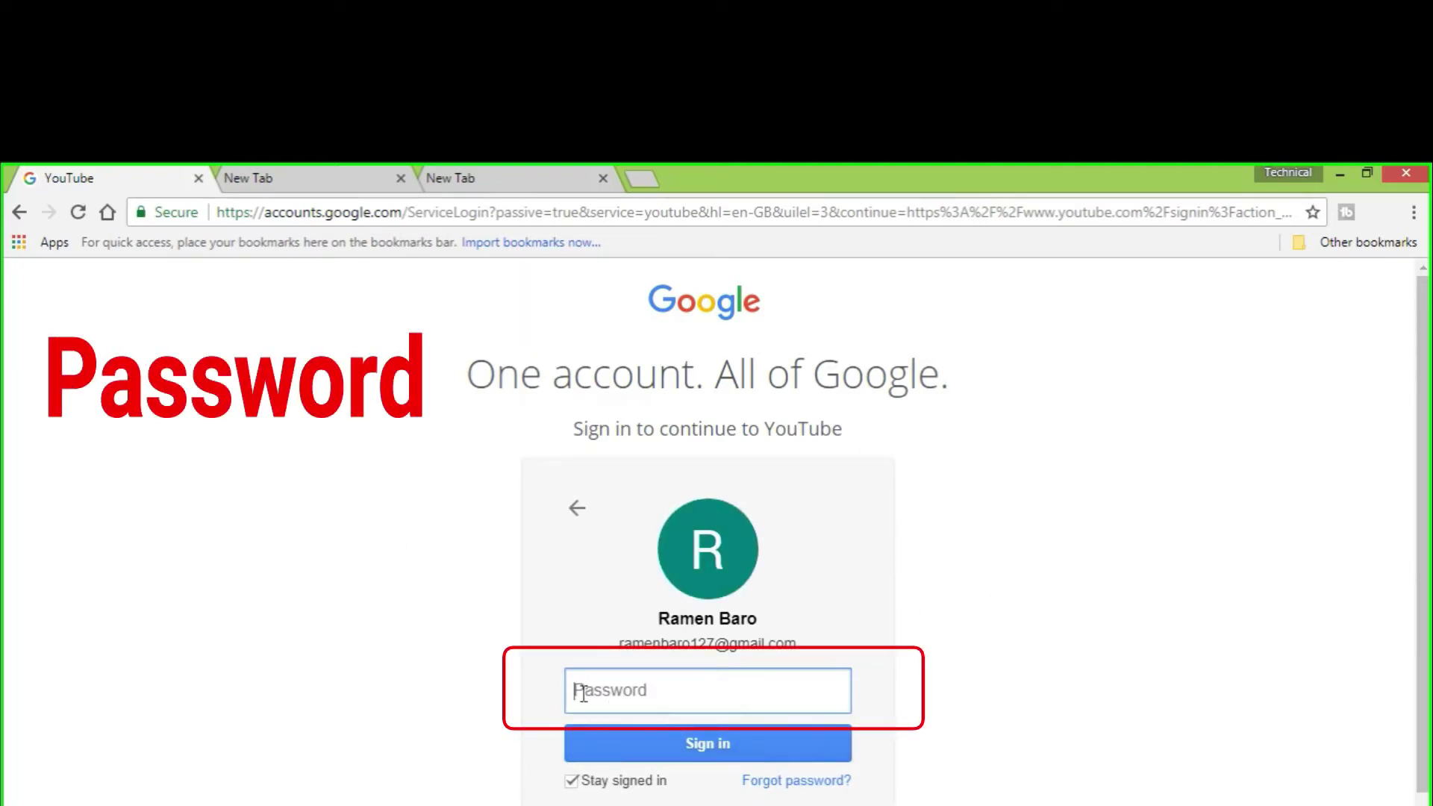
text(••••••)
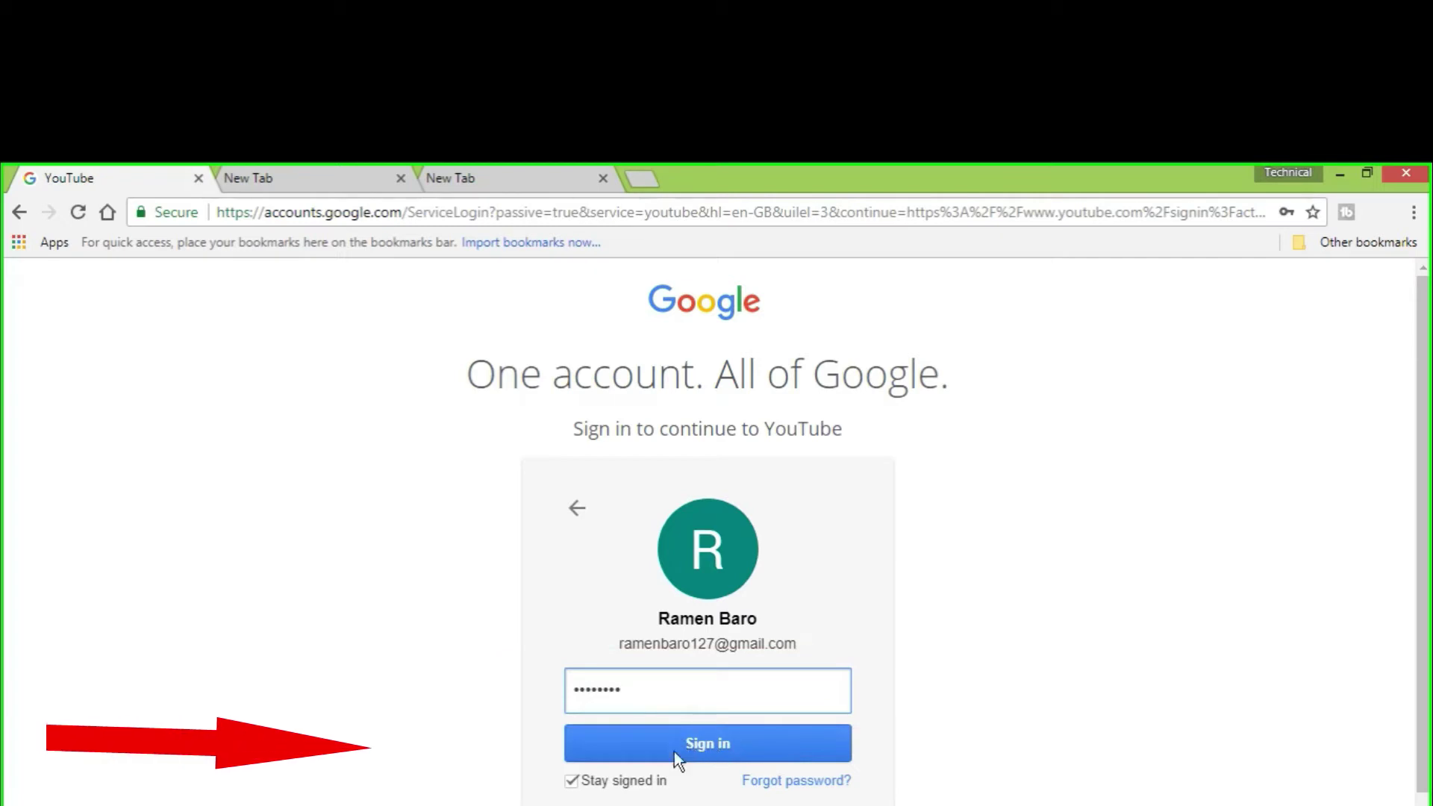
click(711, 742)
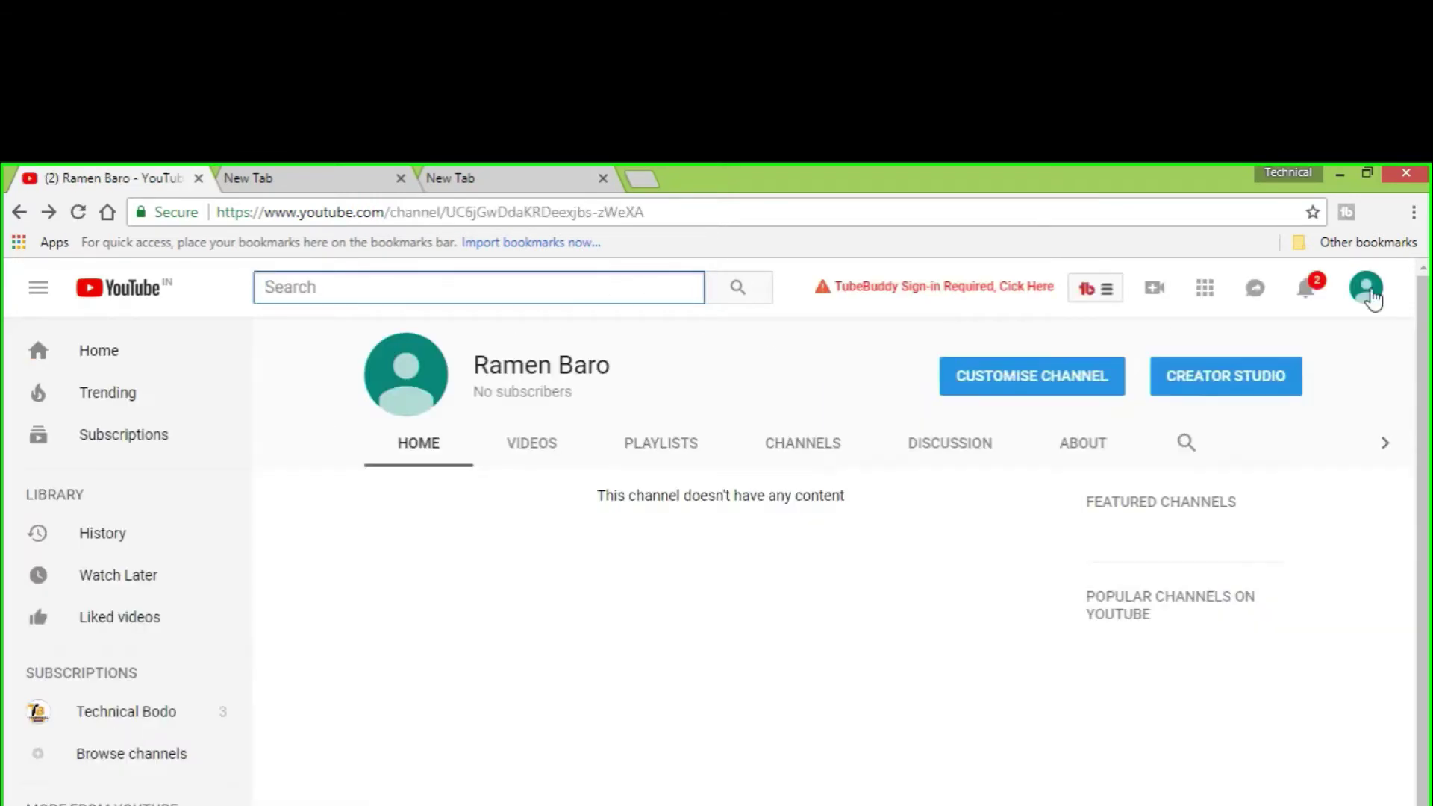
Open Settings from the avatar menu to reach the Account Overview page
click(1372, 296)
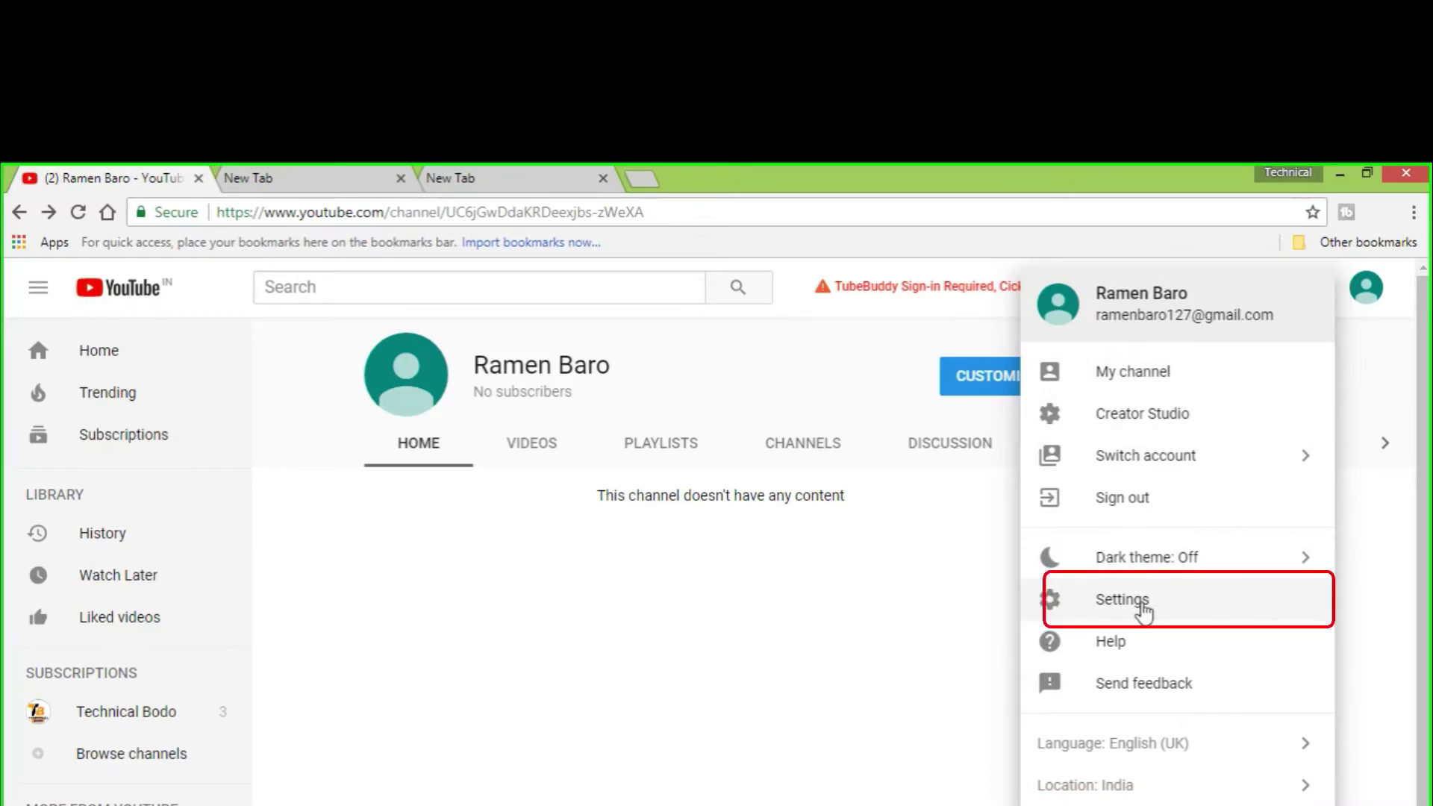
click(1120, 606)
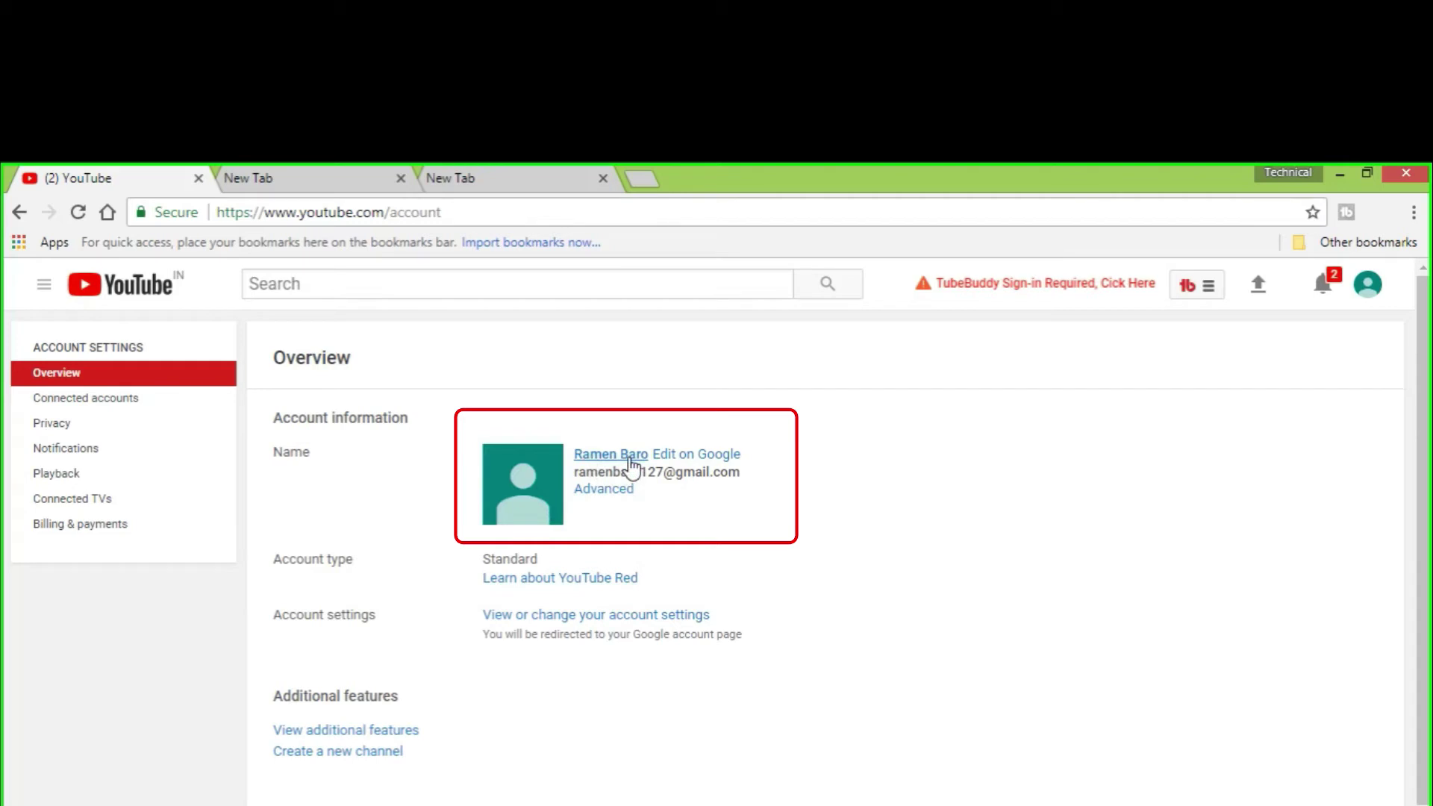
Go from YouTube's Edit on Google link to About me and open the name editor
click(674, 454)
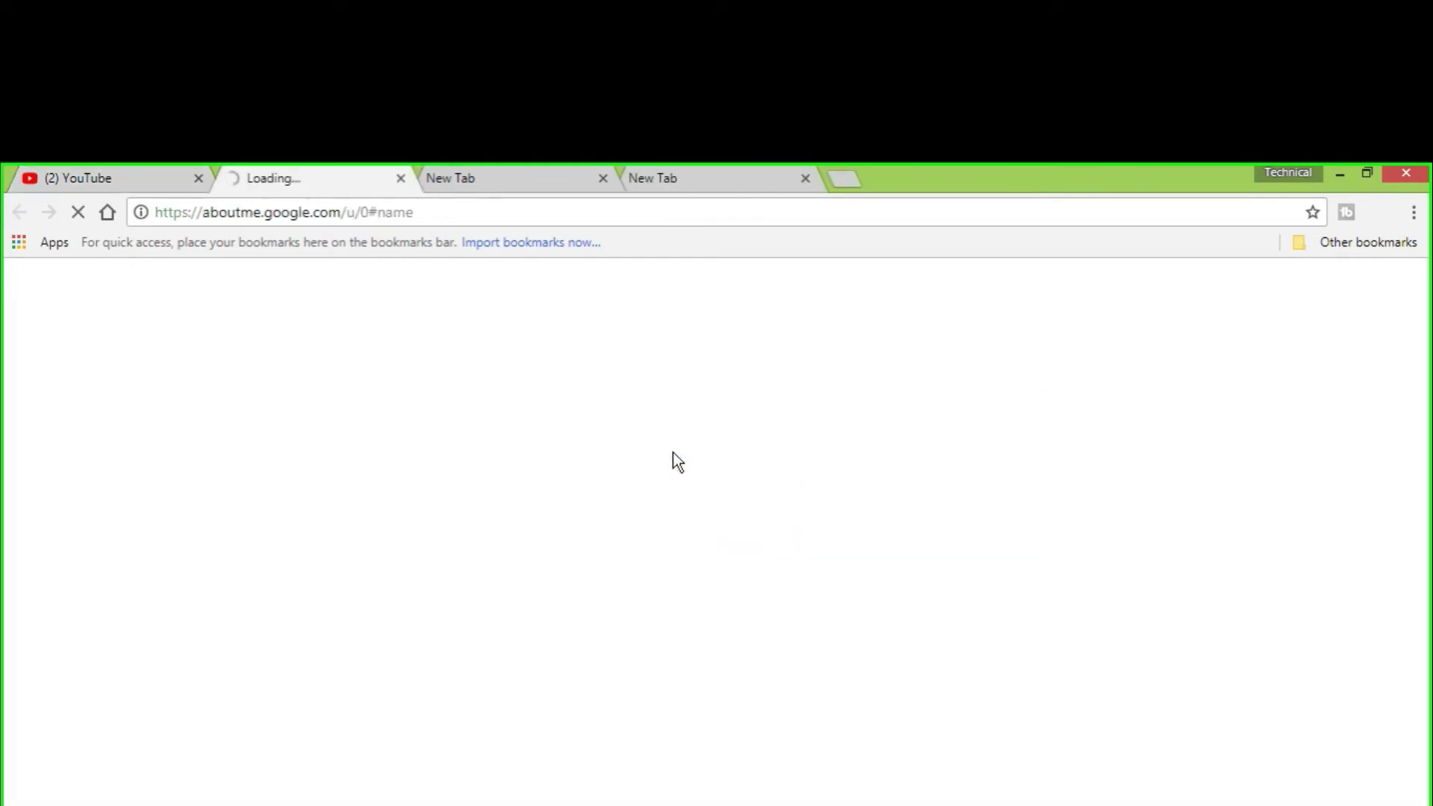
scroll(960, 574, down, 3)
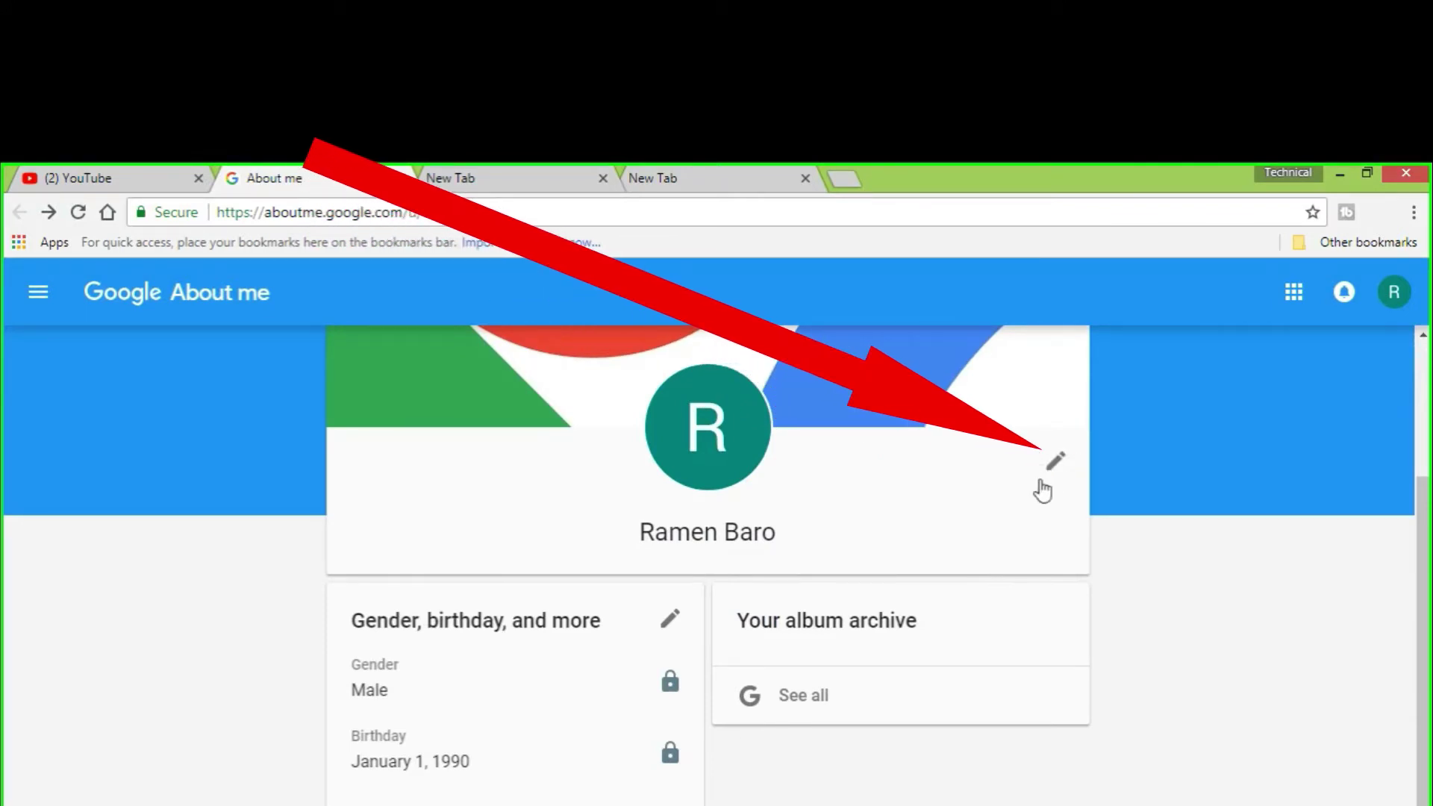
click(1055, 461)
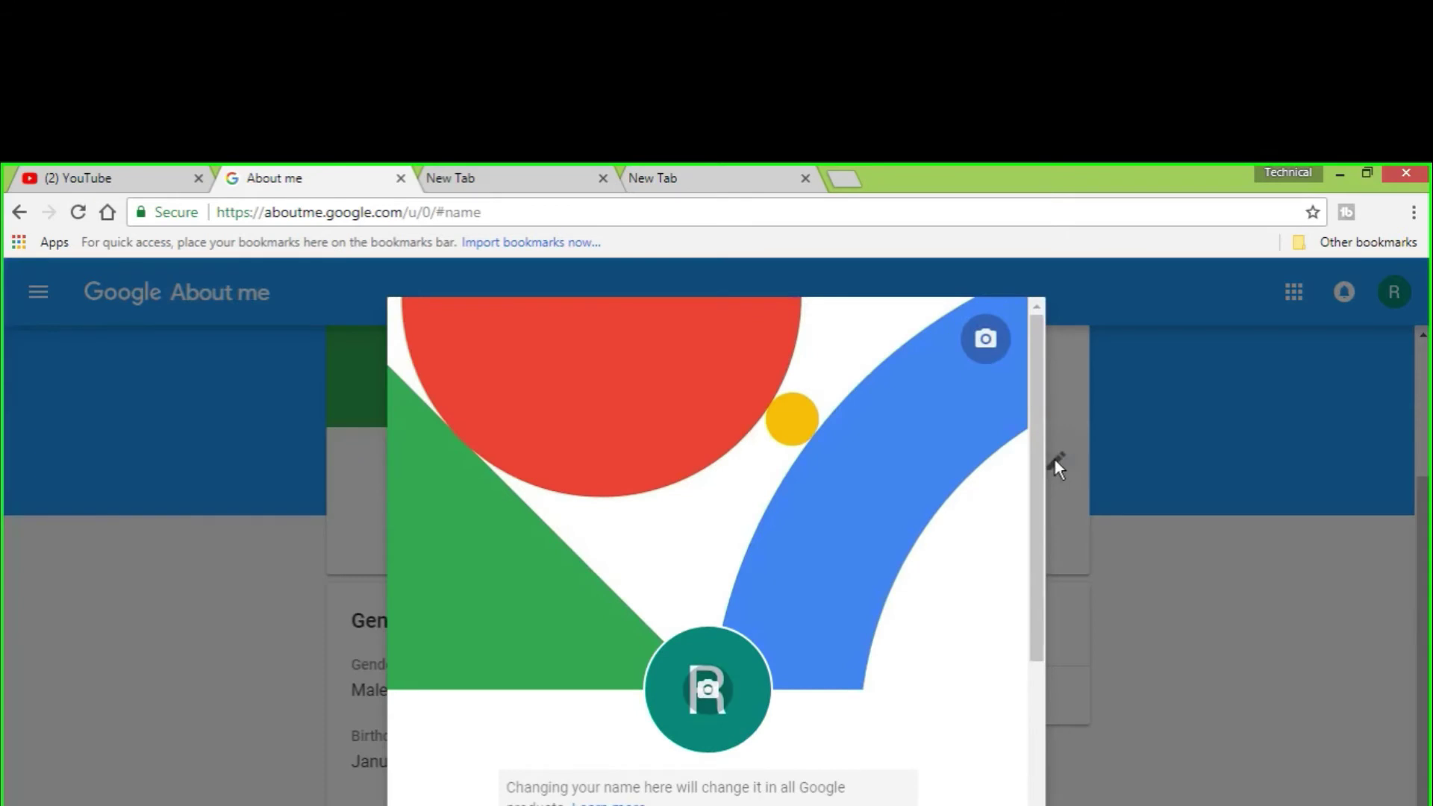
drag(1036, 418, 1014, 560)
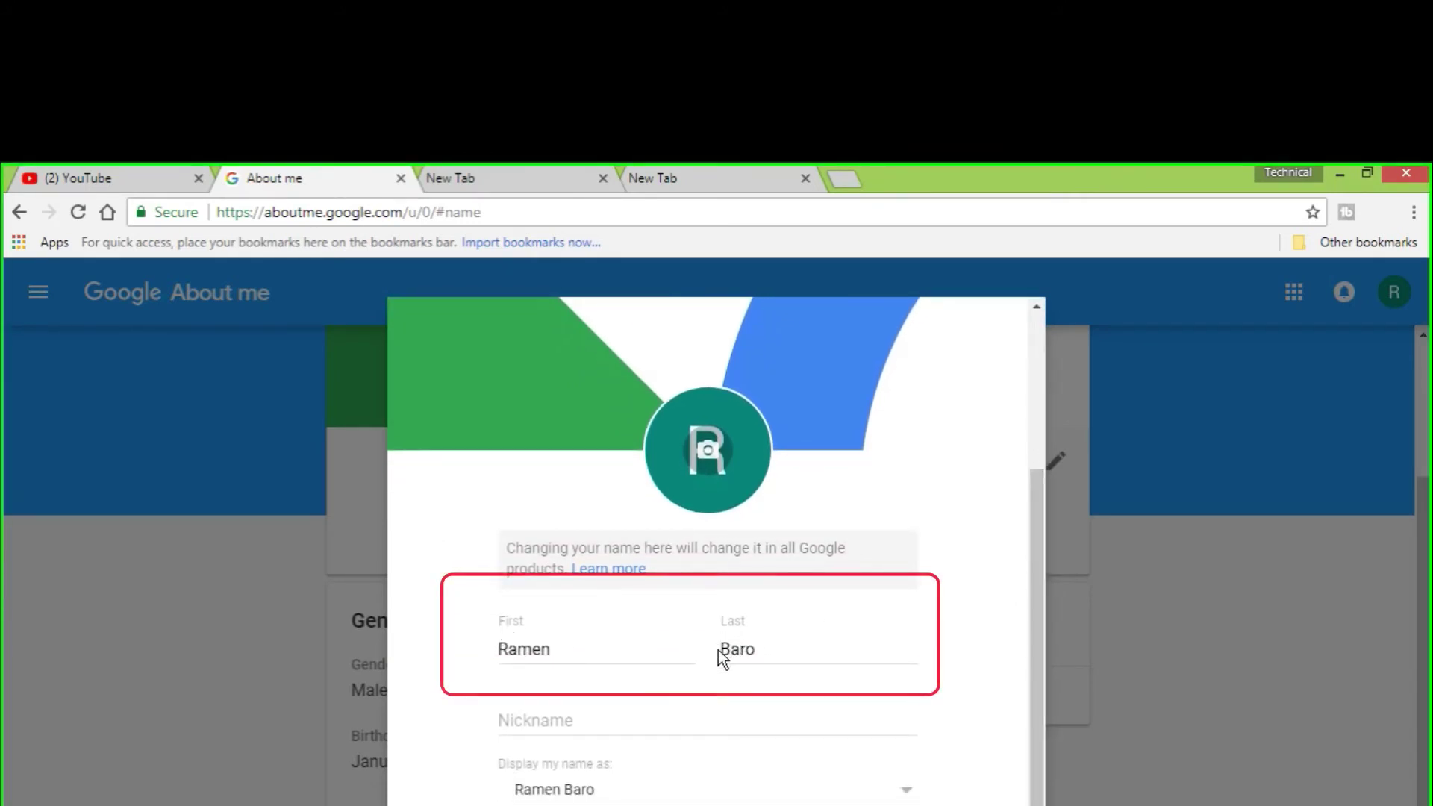
Set first name Technical, last name Ramen and nickname TR, then save
click(555, 649)
key(BackSpace)
key(BackSpace)
key(BackSpace)
key(BackSpace)
key(BackSpace)
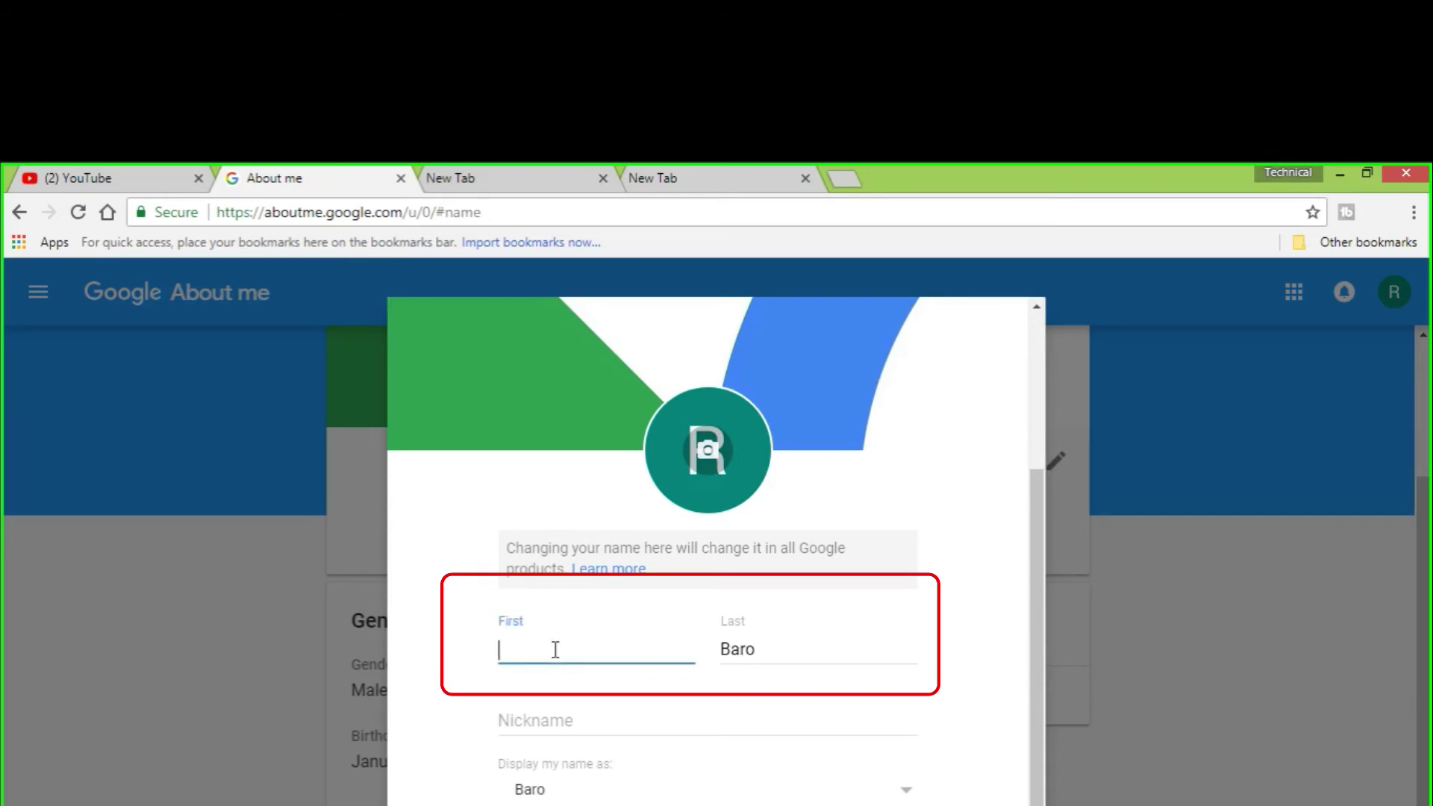
text(Technical)
click(779, 653)
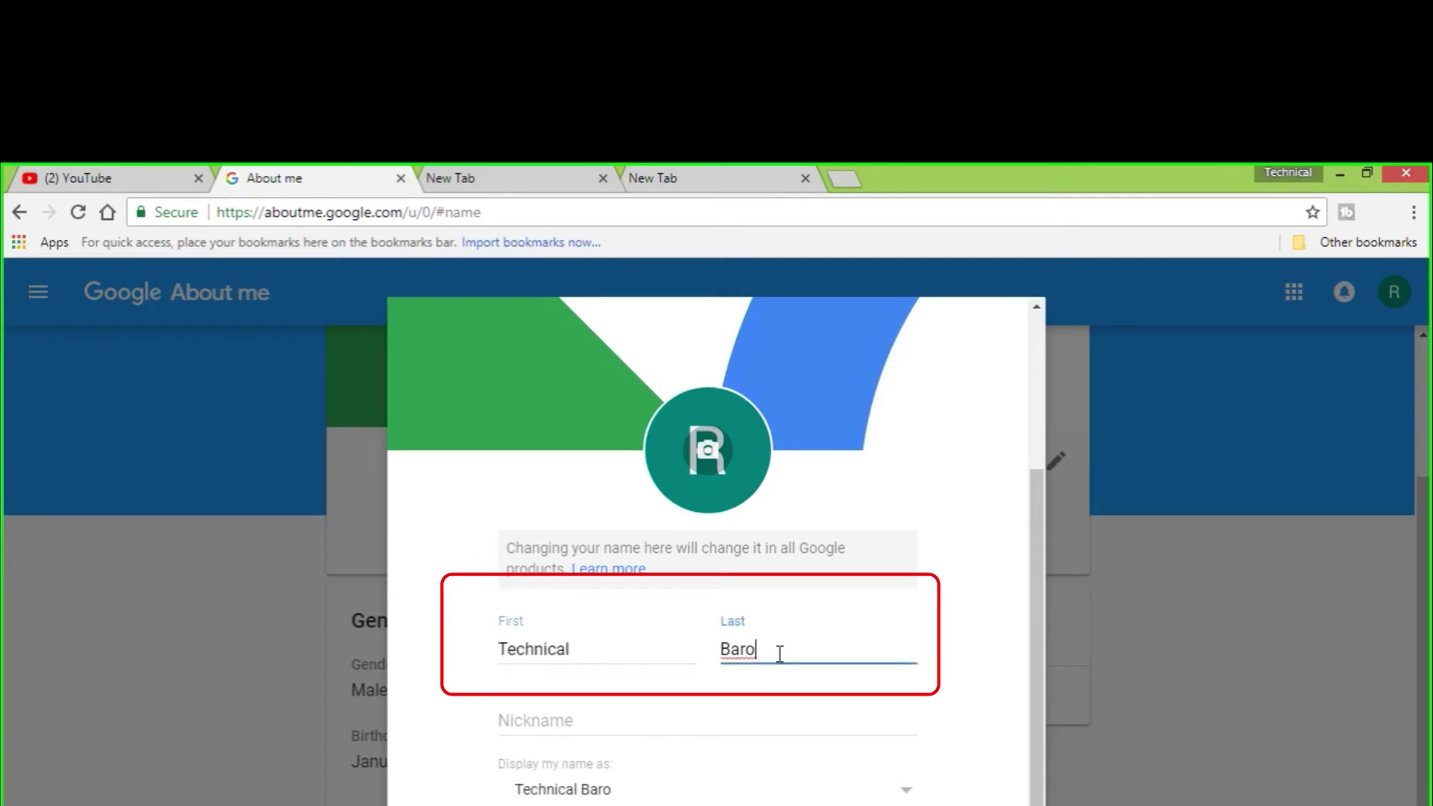
key(BackSpace)
key(BackSpace)
key(BackSpace)
key(BackSpace)
text(Ra)
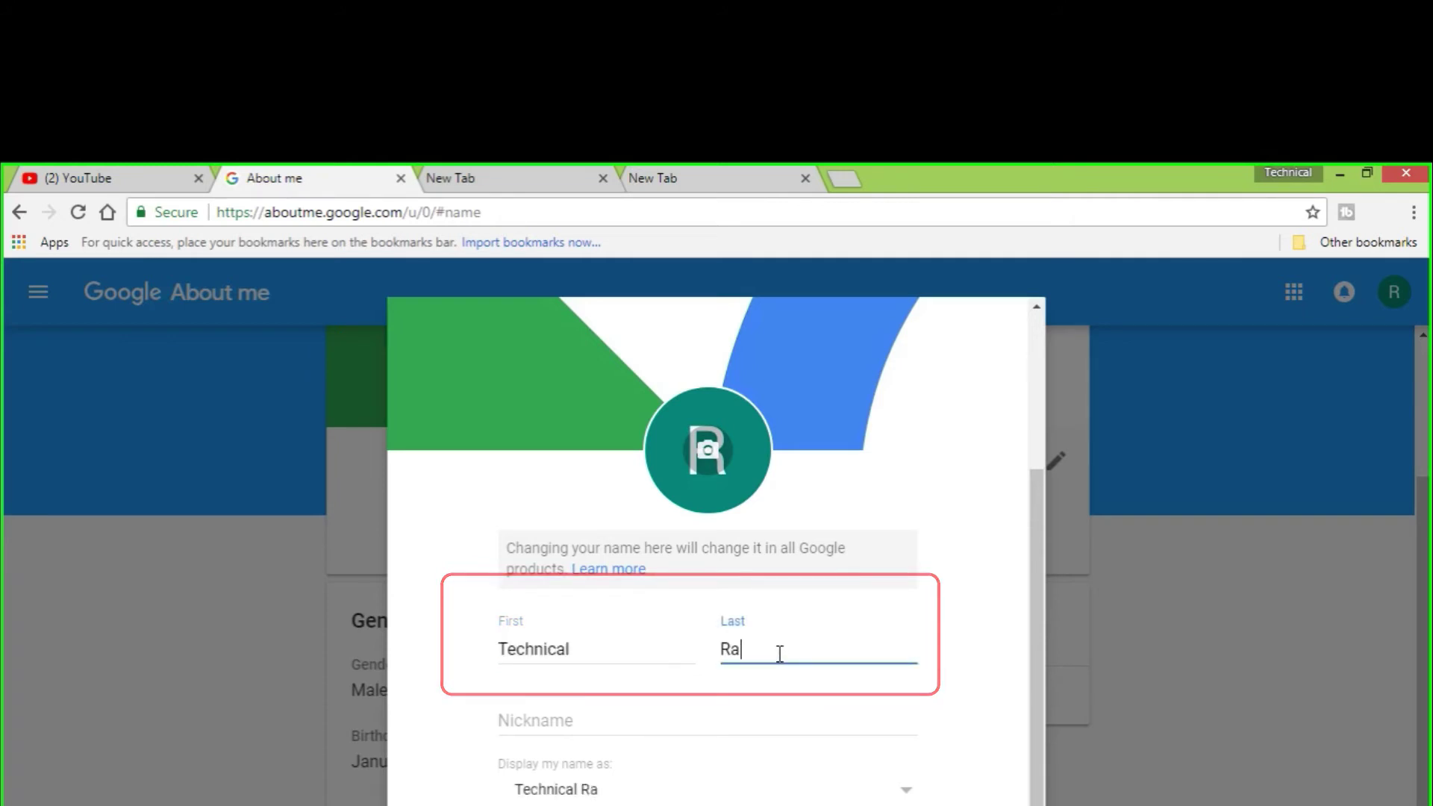
text(men)
click(526, 724)
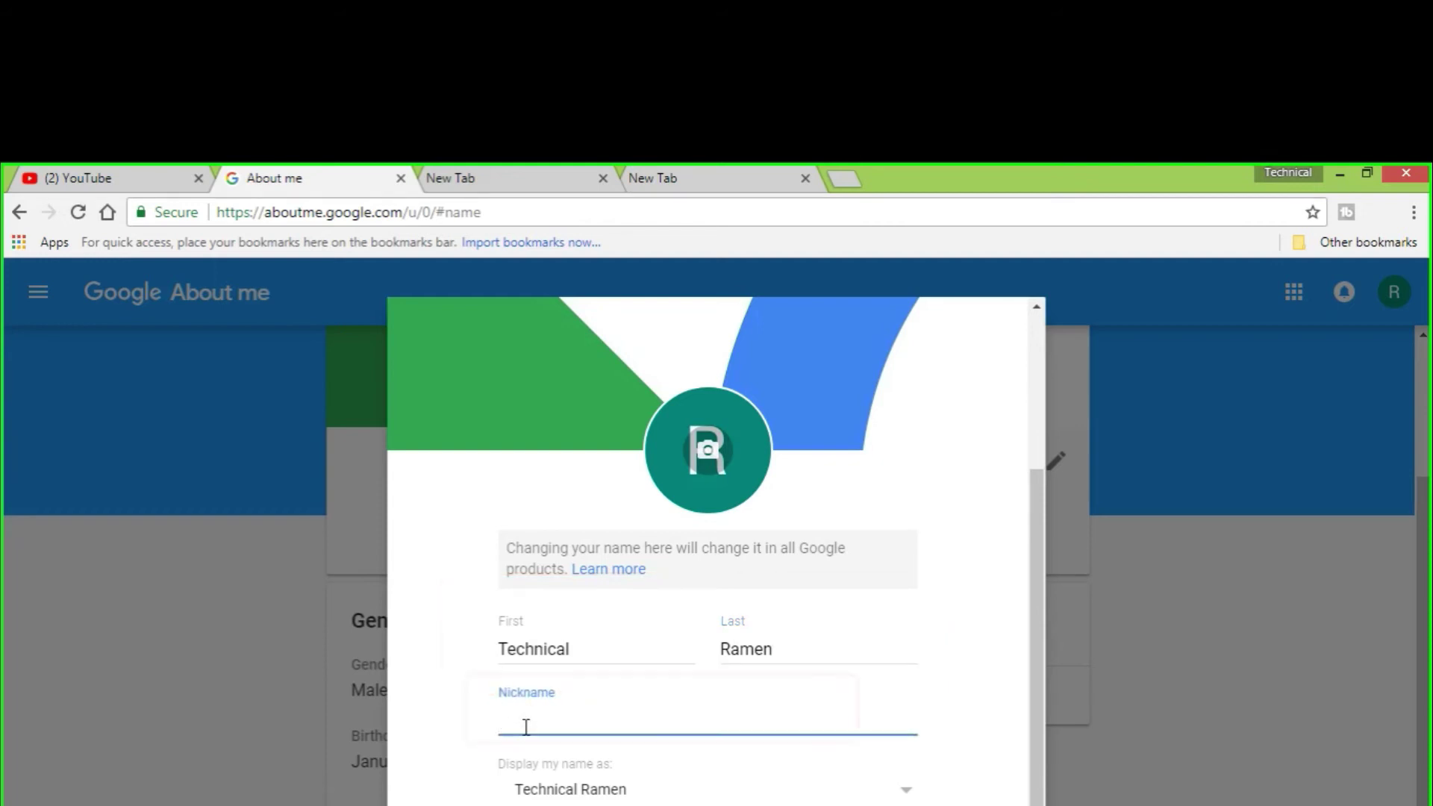
text(TR)
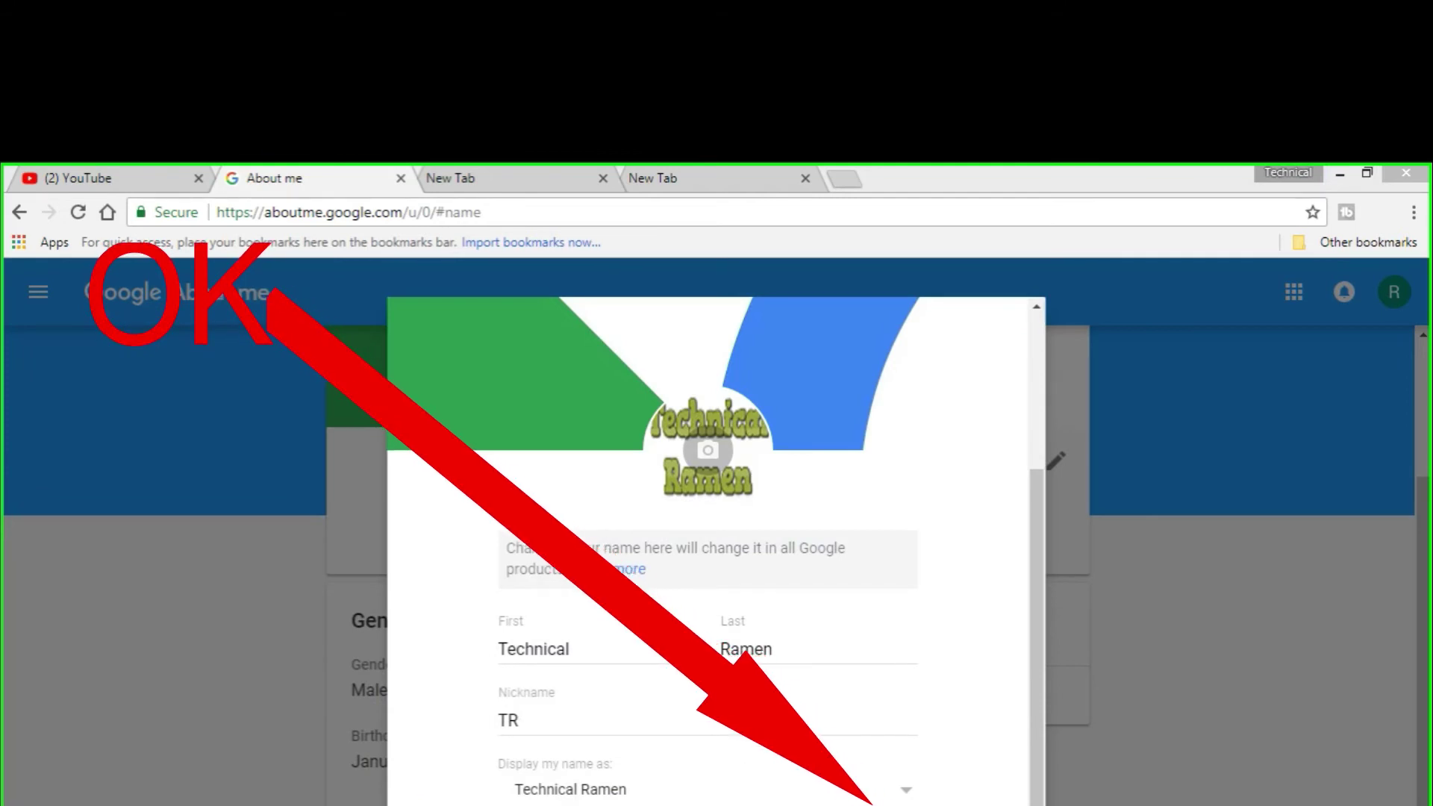
click(970, 805)
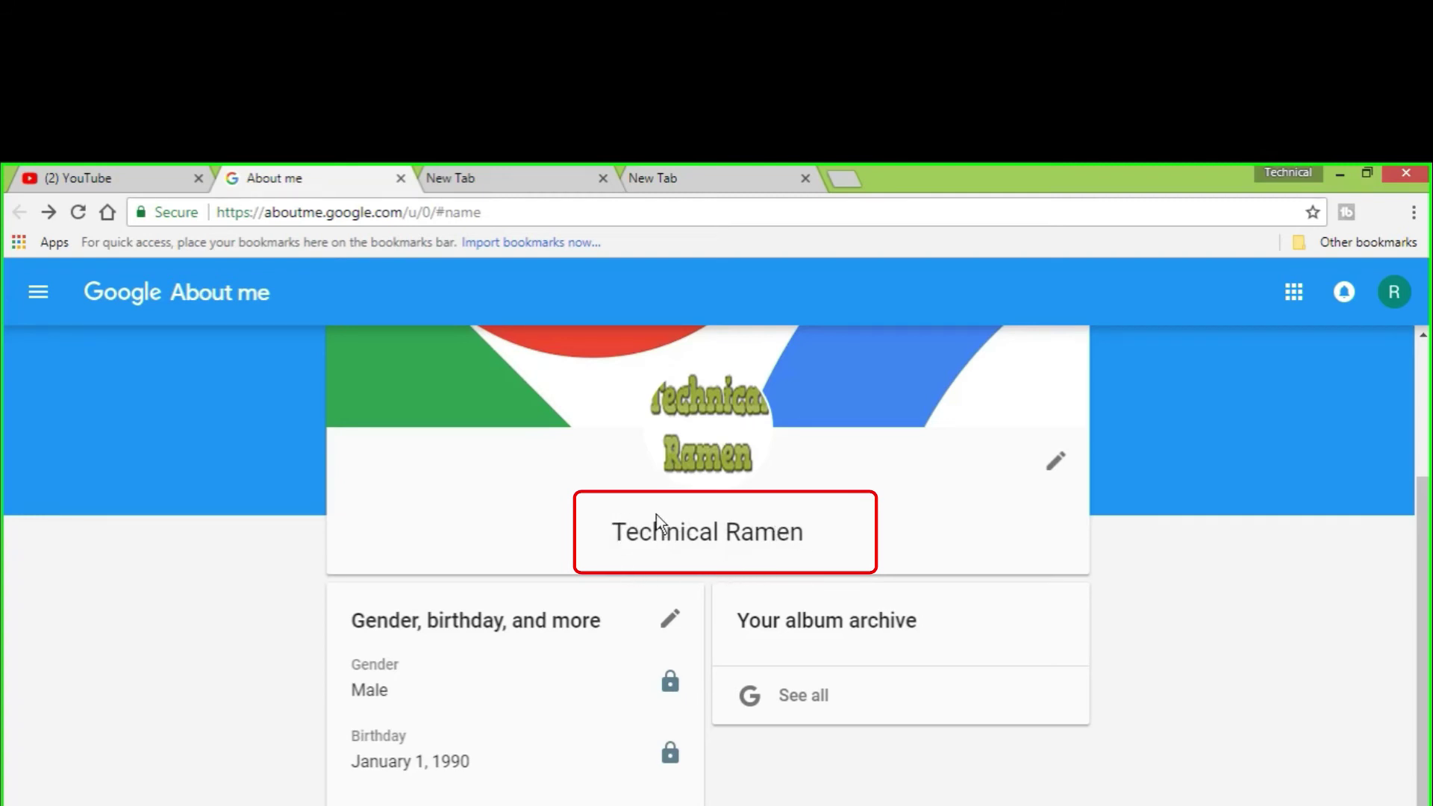
Reload the YouTube account page to show Technical Ramen, then open the account menu
scroll(650, 515, up, 3)
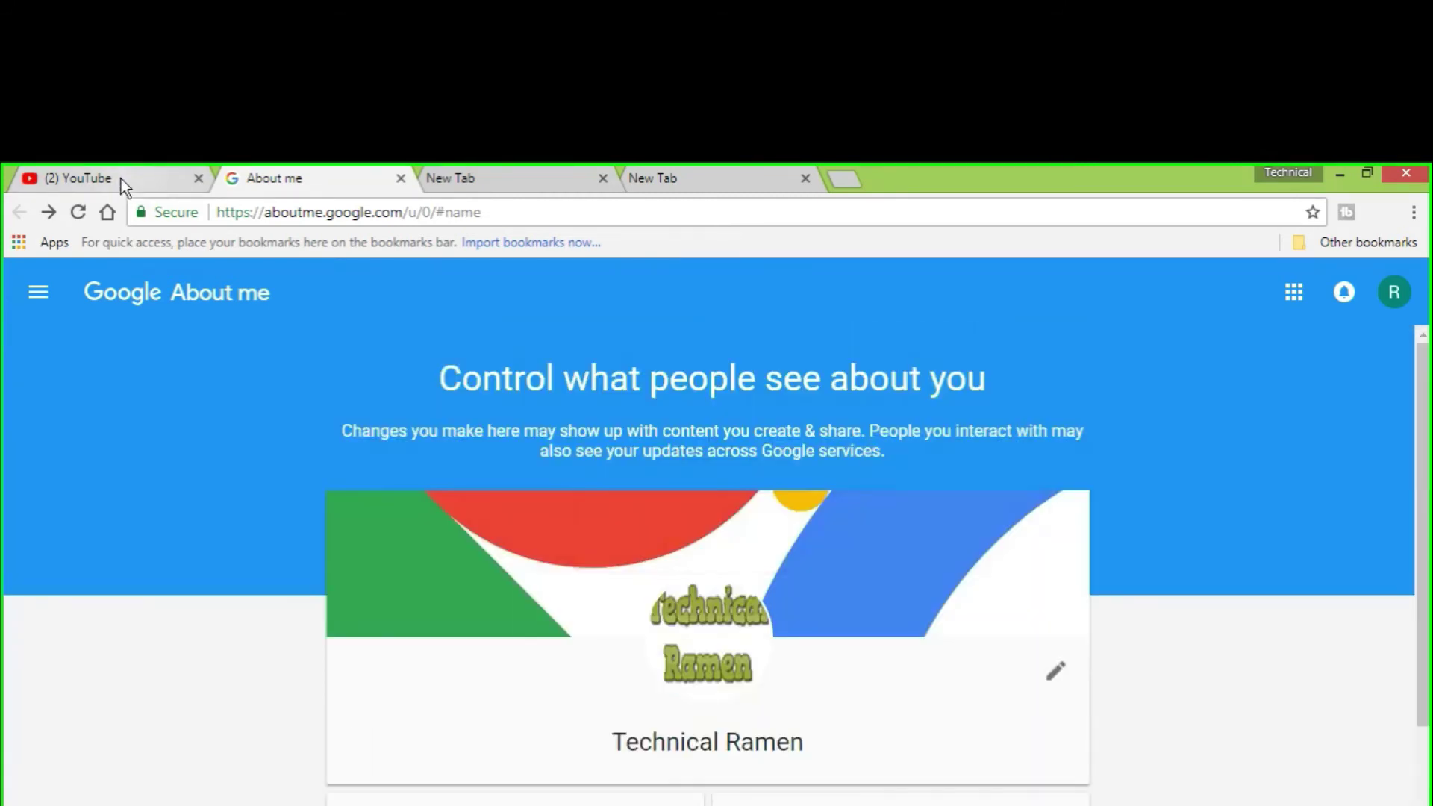
click(121, 178)
click(79, 212)
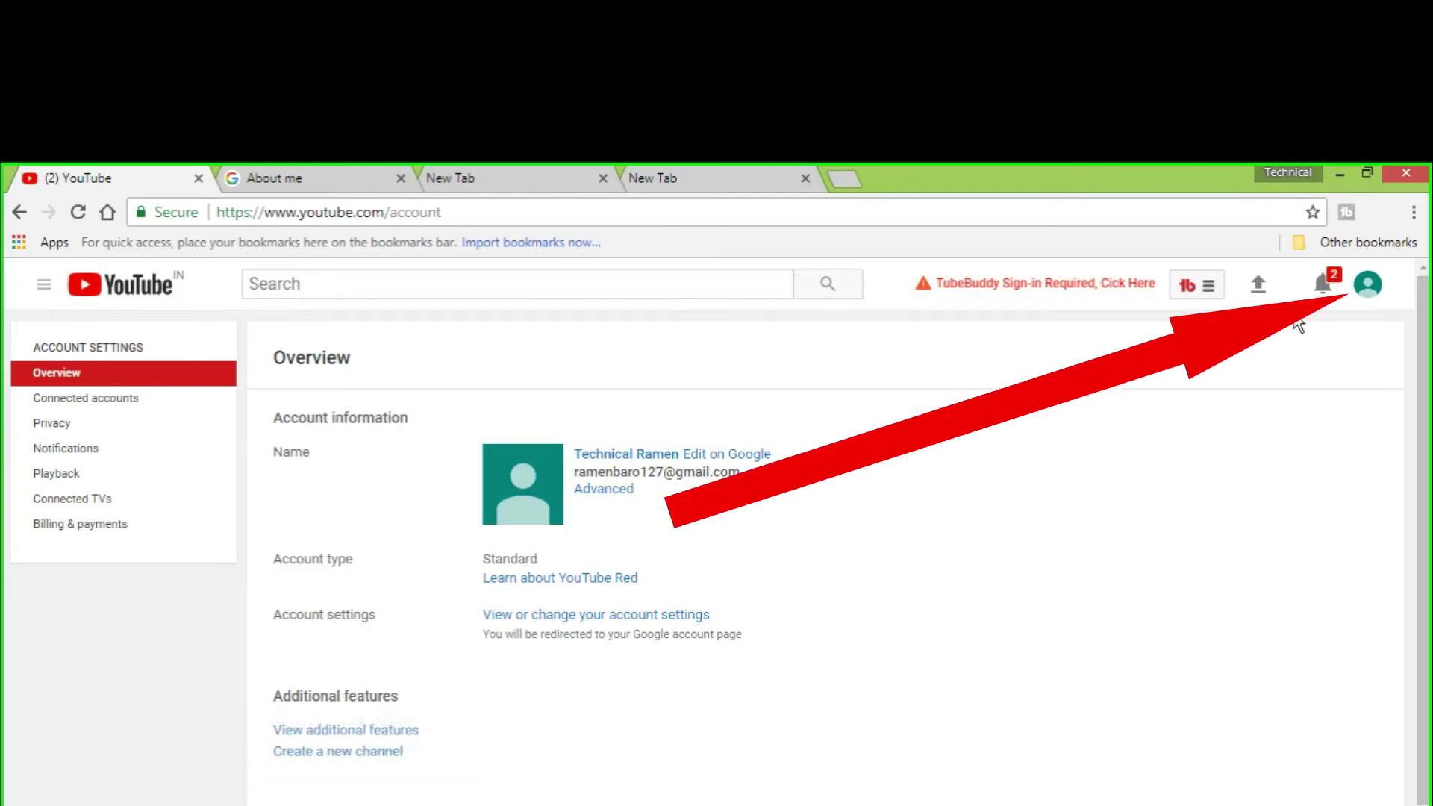
click(1368, 286)
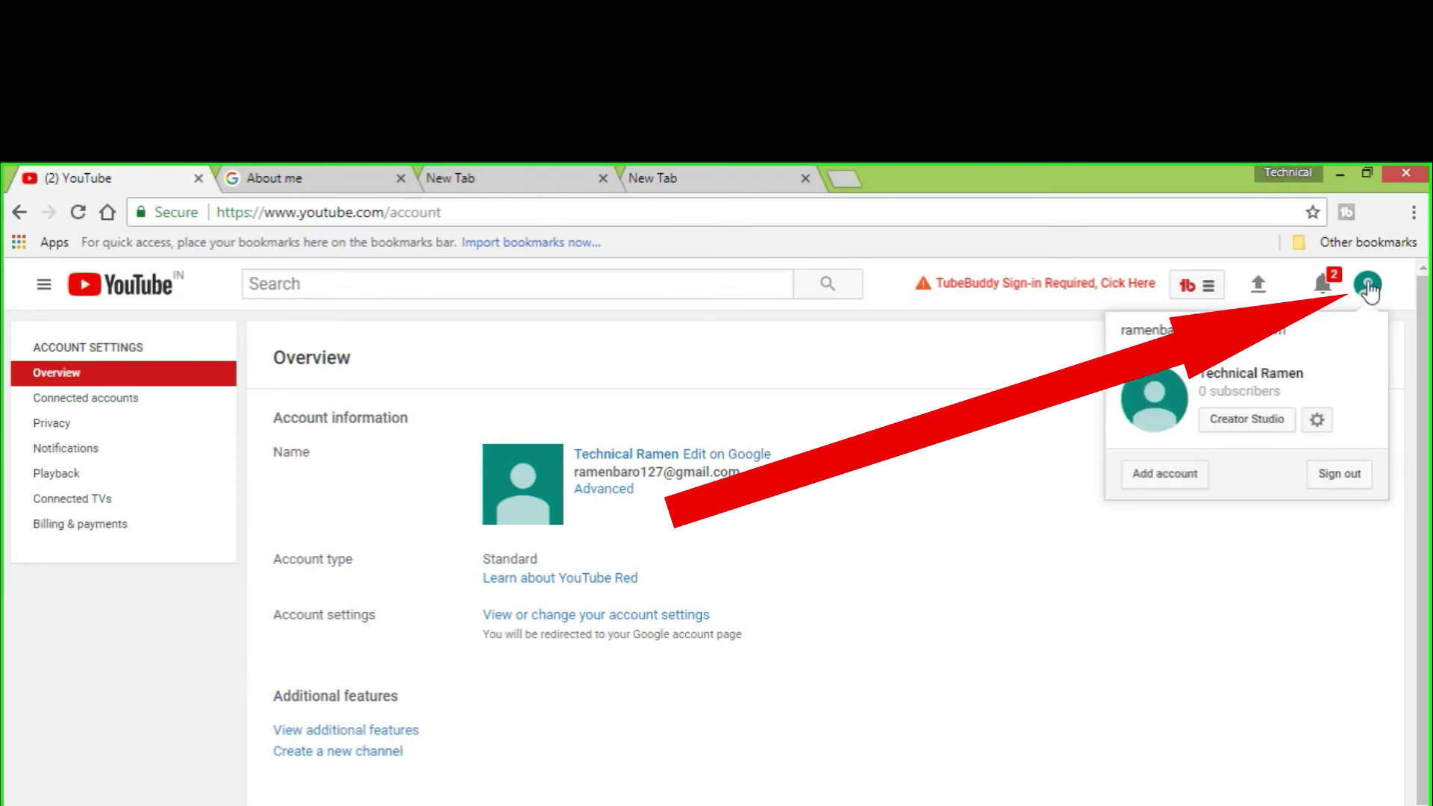